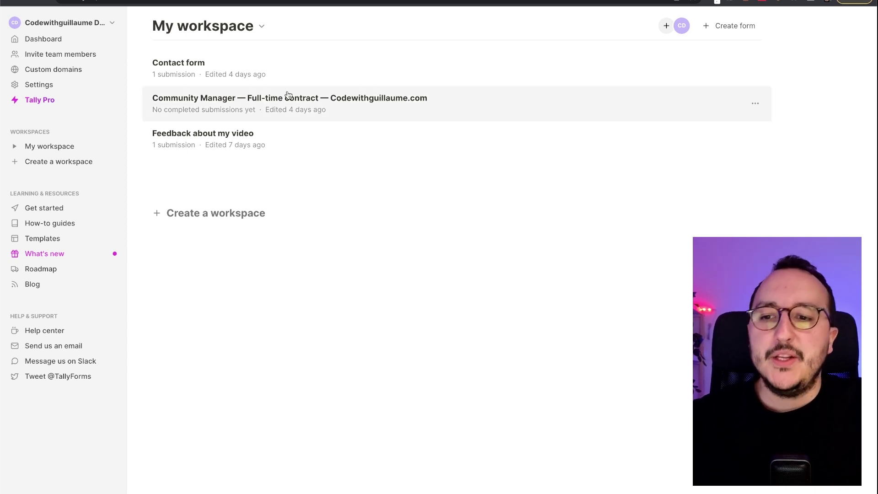
- Open the Contact form from My workspace and view its single completed submission
click(209, 67)
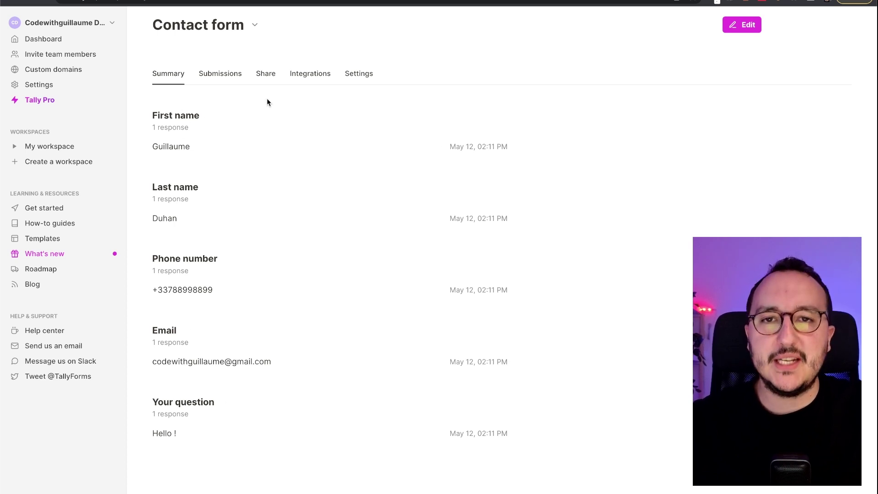
click(227, 77)
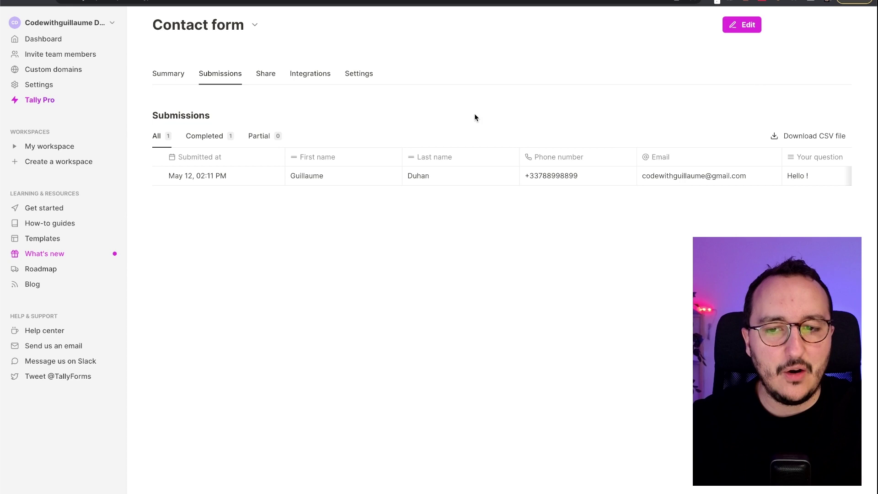
click(265, 75)
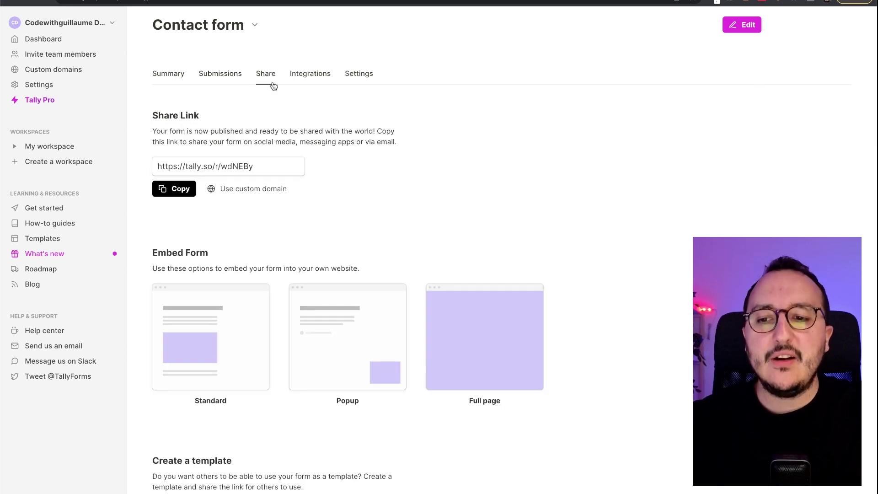
scroll(274, 87, down, 1)
scroll(274, 86, up, 1)
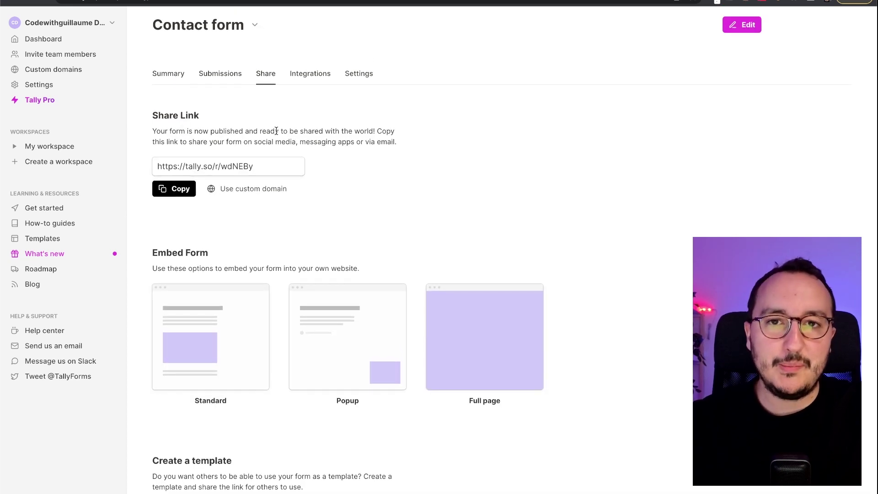
click(178, 163)
click(200, 166)
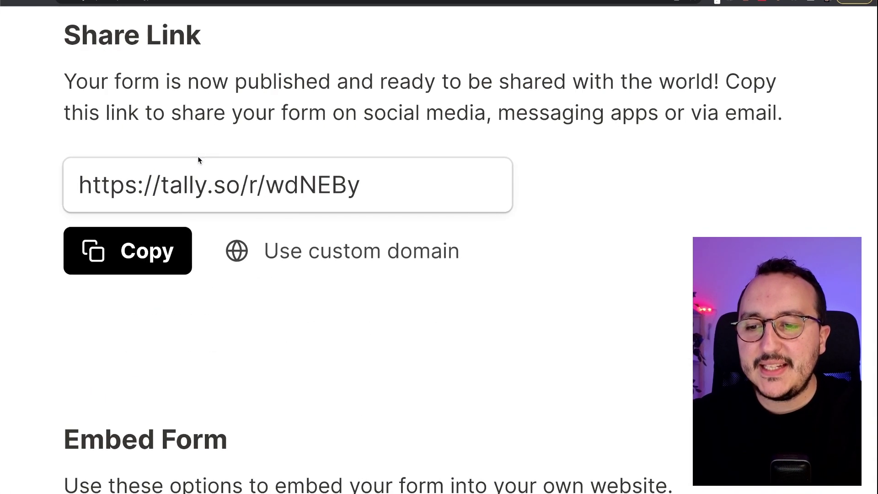
drag(80, 183, 206, 186)
click(206, 185)
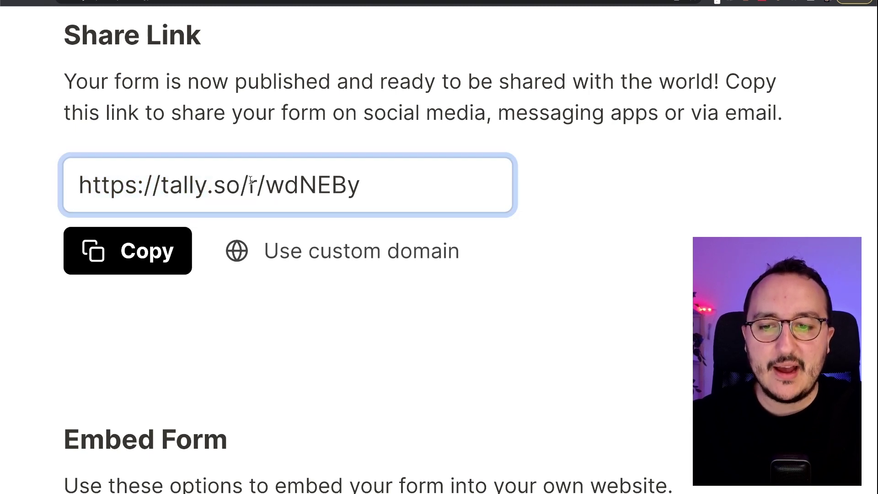
drag(266, 186, 80, 190)
click(397, 186)
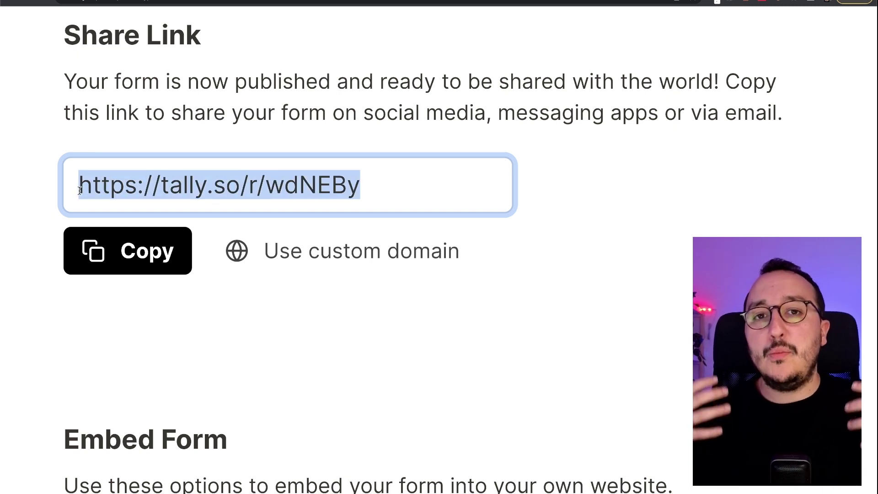
triple_click(109, 171)
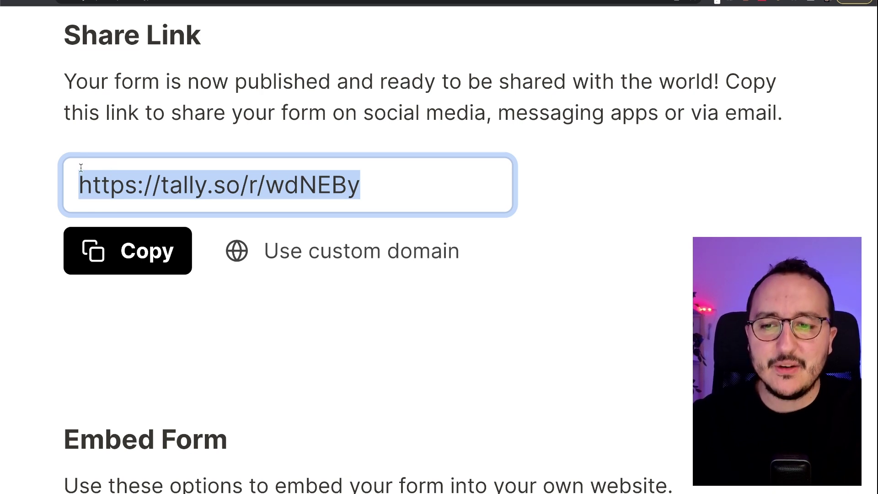
click(150, 115)
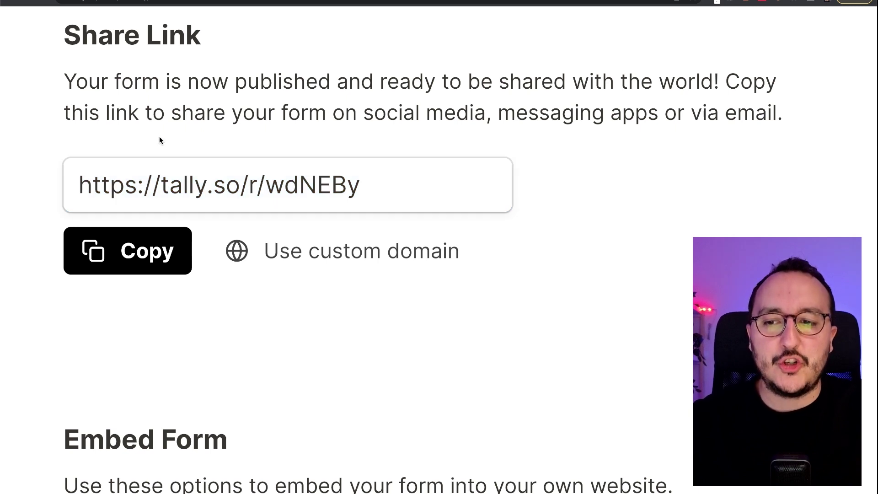
key(super+0)
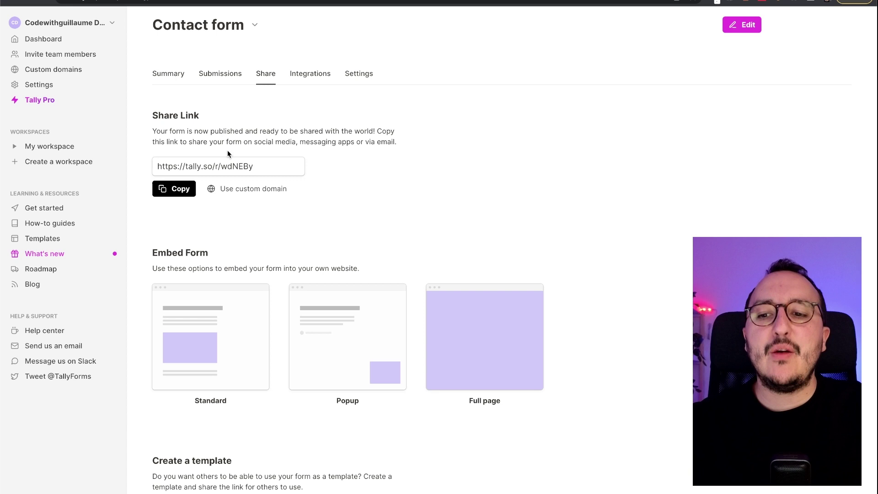
click(178, 195)
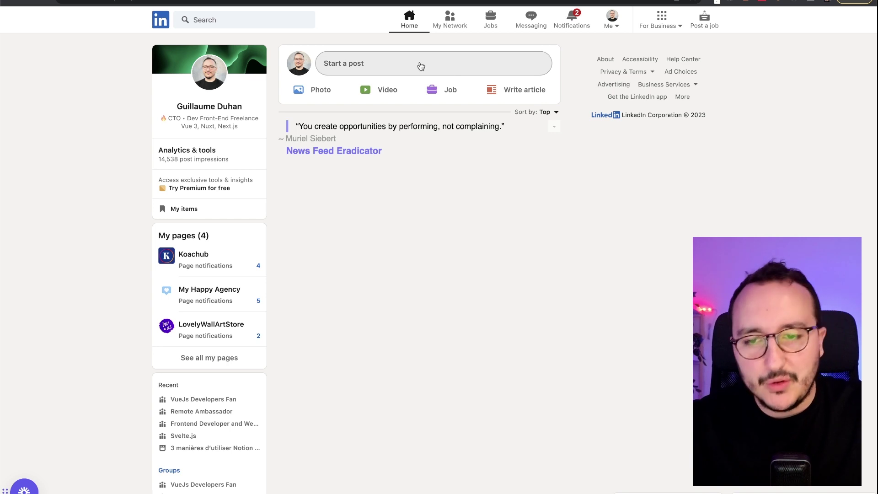
- Start a new LinkedIn post and paste the Tally form link into it
click(384, 68)
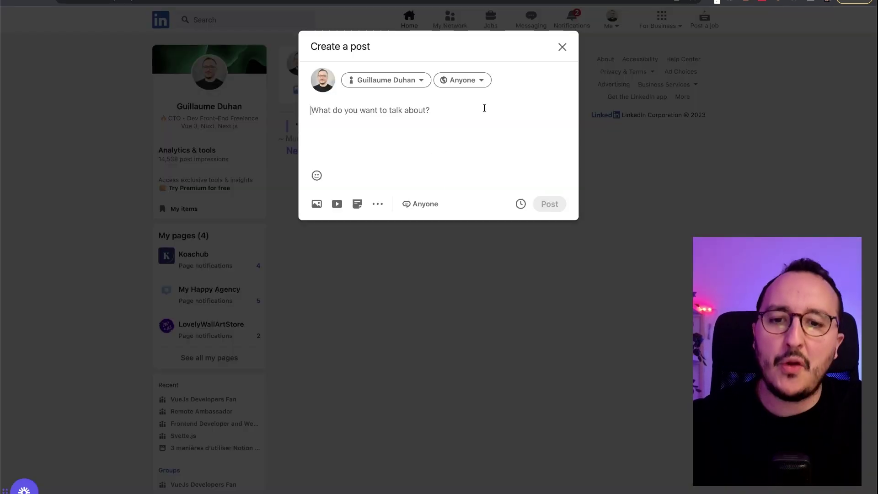
key(super+plus)
key(super+plus)
key(super+plus)
key(super+plus)
key(super+plus)
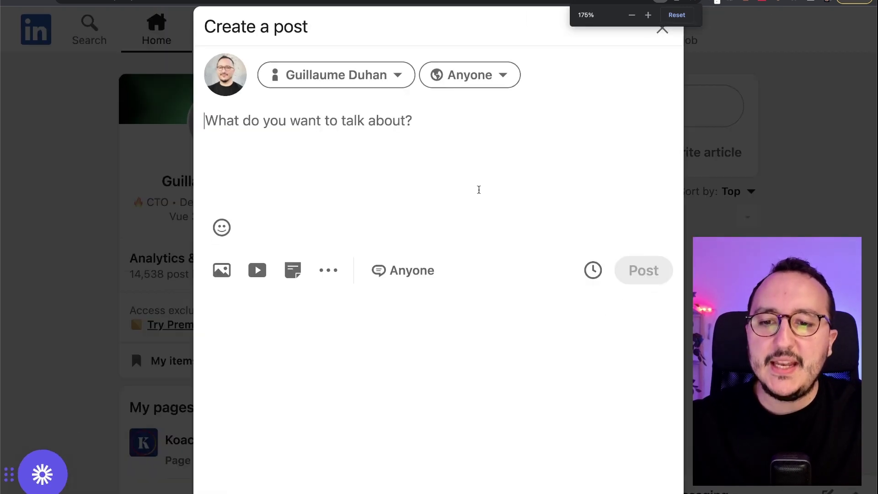
key(super+v)
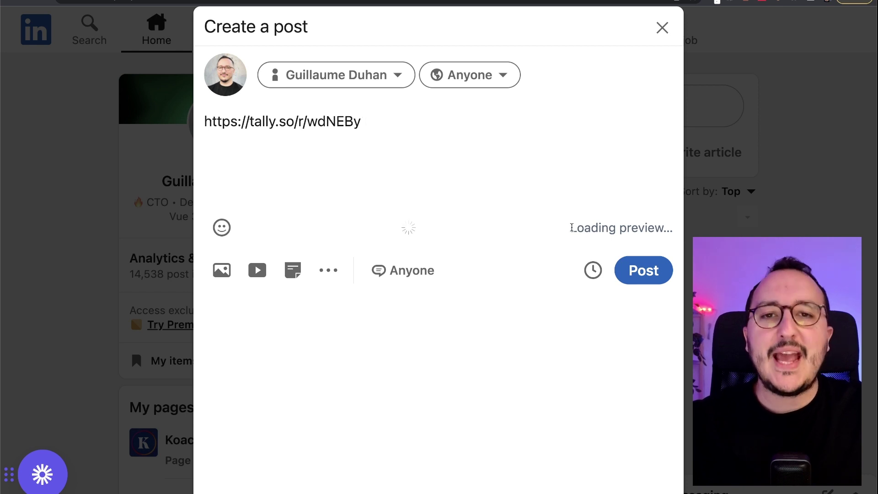
- Zoom the page out until the Tally Forms cover-image preview card is fully visible
scroll(378, 202, down, 2)
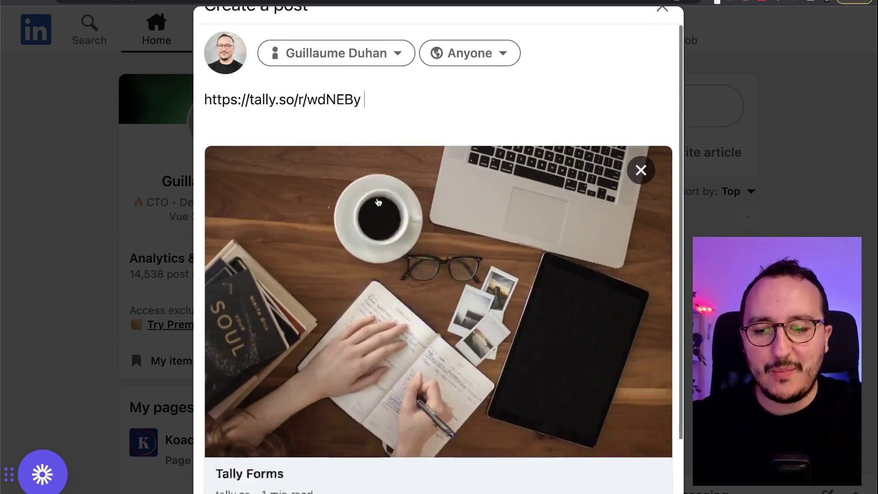
scroll(378, 203, down, 5)
scroll(378, 202, up, 2)
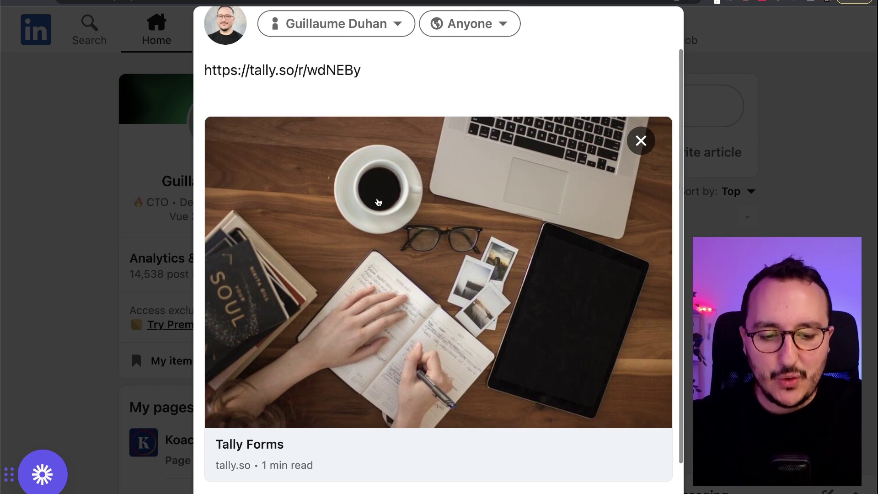
key(super+minus)
key(super+minus)
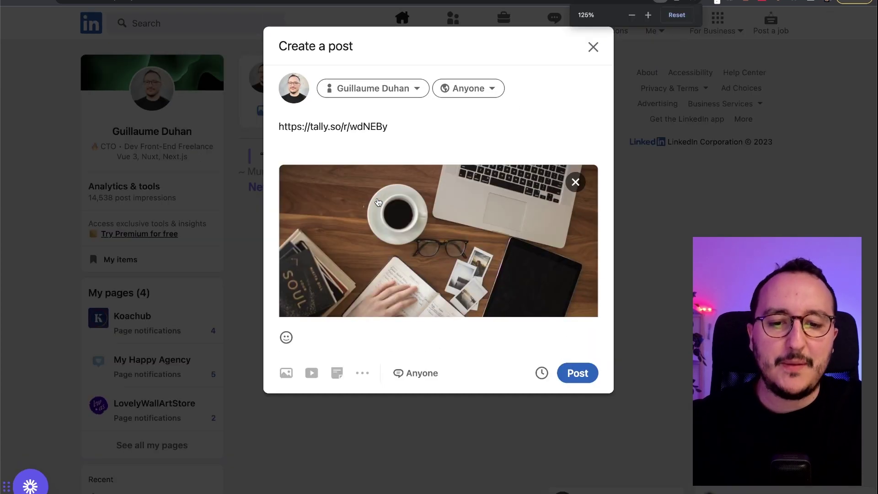
scroll(378, 202, down, 5)
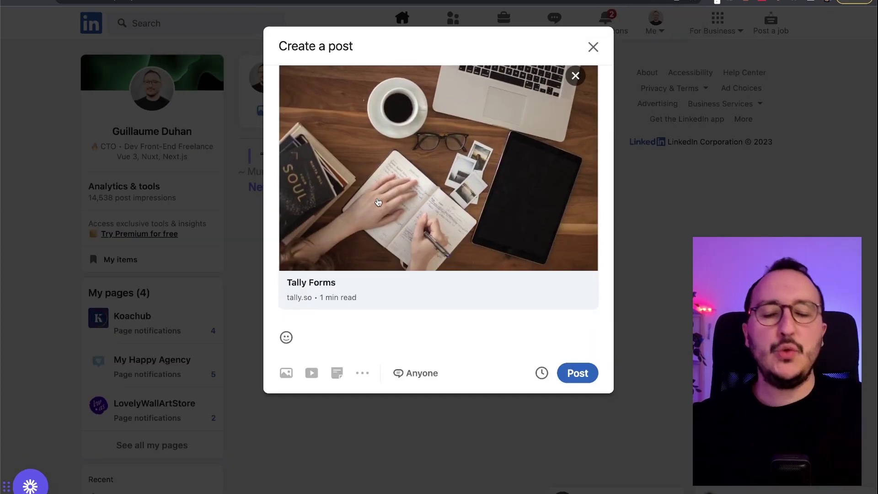
scroll(378, 202, up, 1)
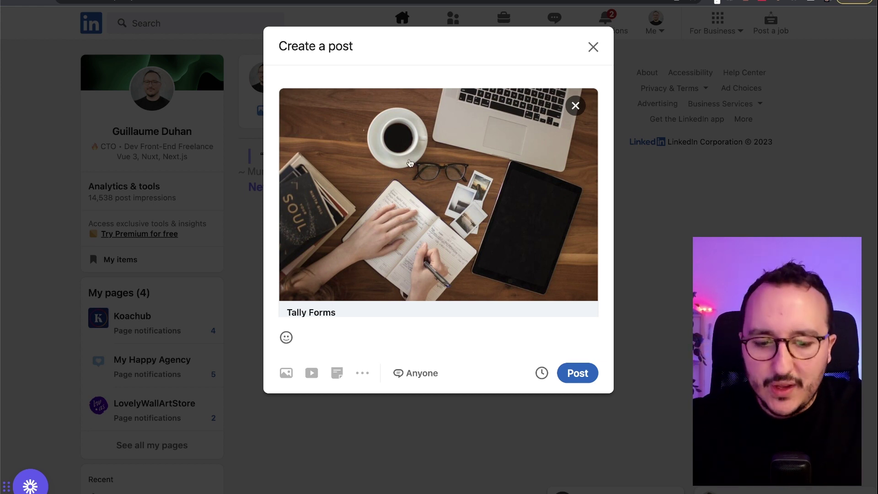
key(super+minus)
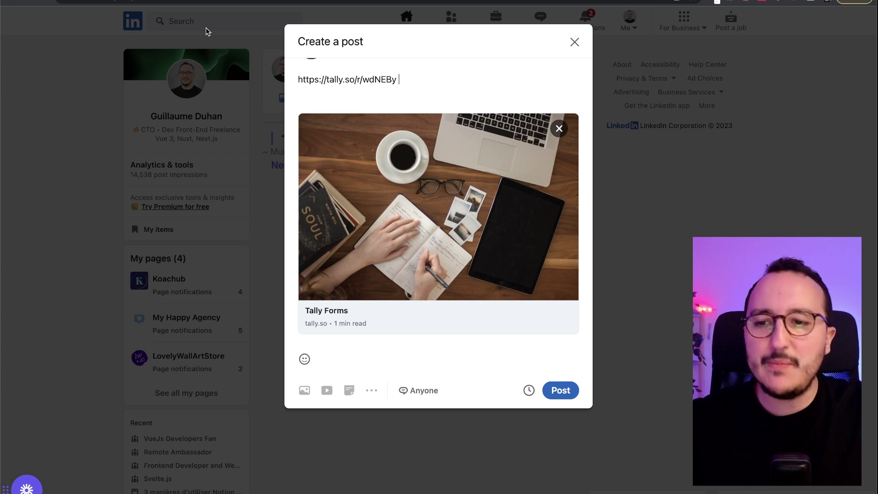
key(ctrl+Tab)
- Compare the Contact form's desk-photo cover in the editor with the LinkedIn preview, ending on the live form
click(742, 25)
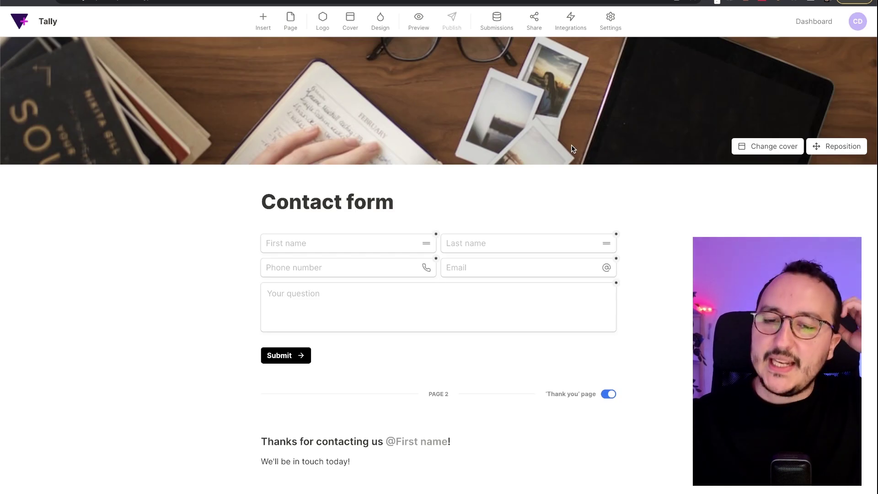
key(ctrl+shift+Tab)
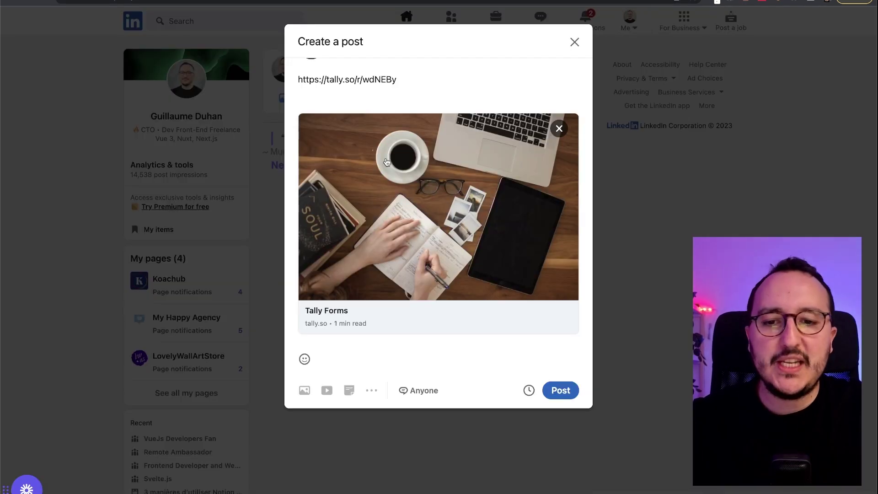
key(ctrl+Tab)
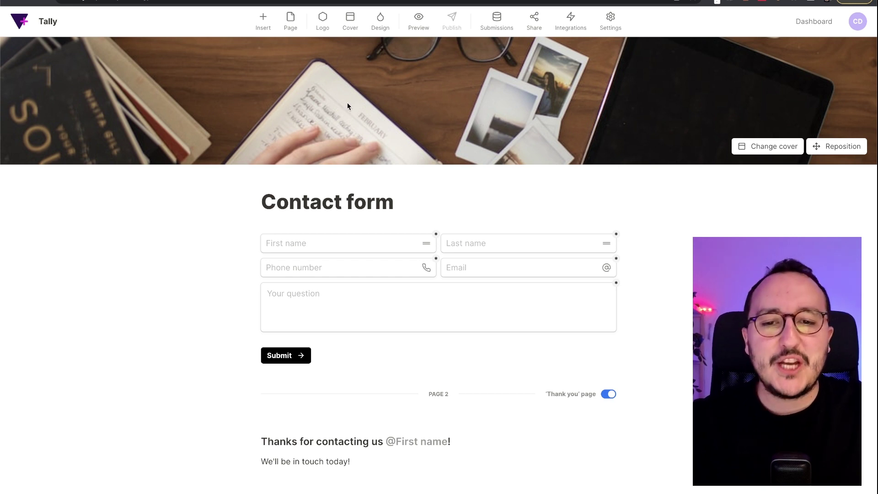
key(ctrl+shift+Tab)
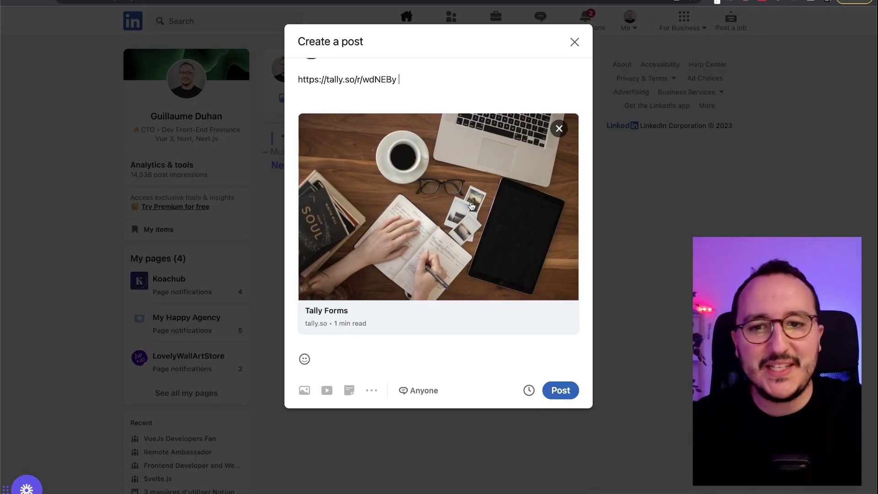
key(ctrl+Tab)
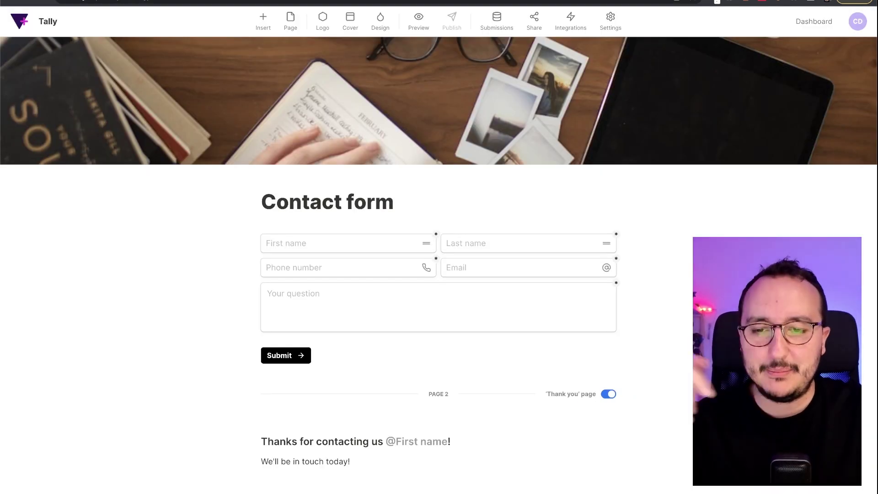
key(ctrl+Tab)
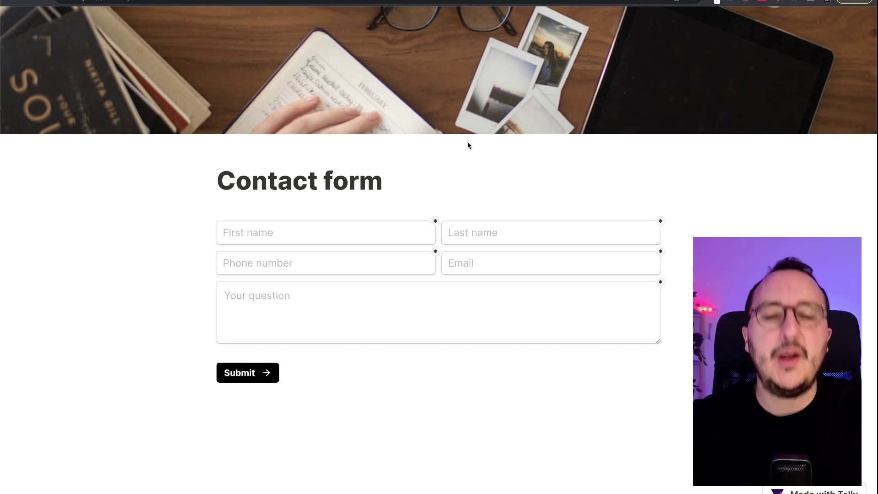
- Reopen the Contact form from the Dashboard and inspect the live form's full published URL
key(ctrl+w)
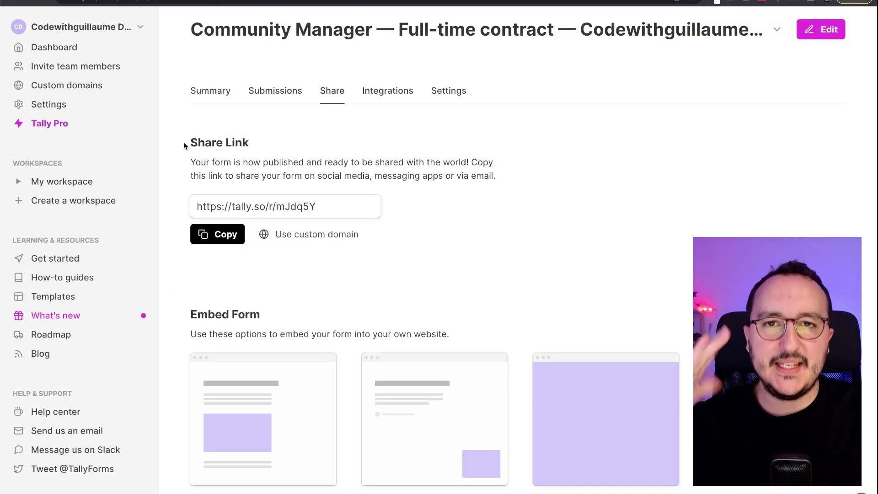
click(110, 52)
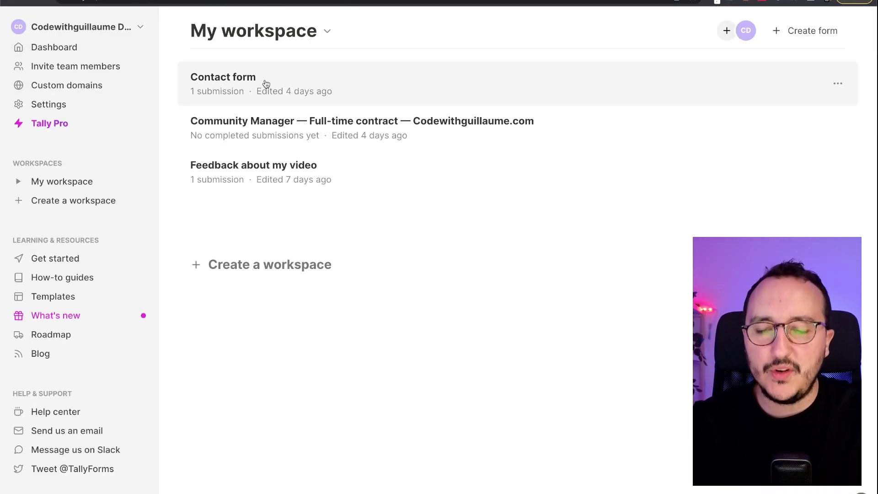
click(303, 82)
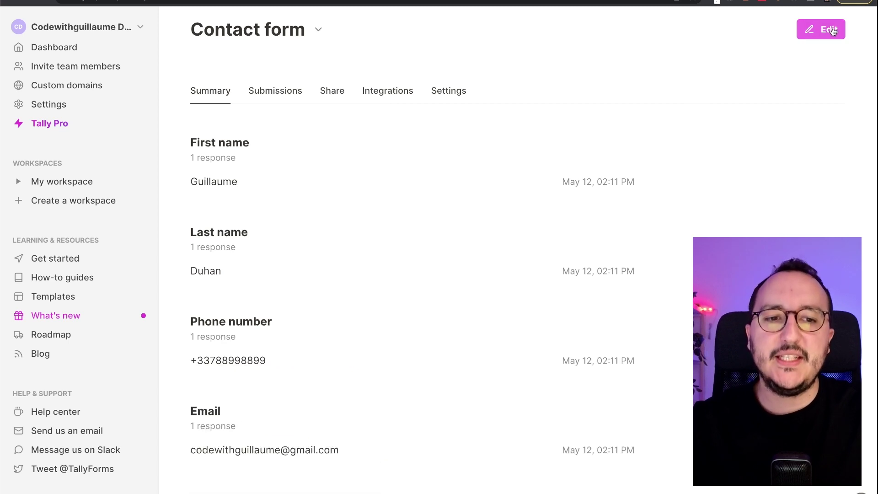
click(117, 4)
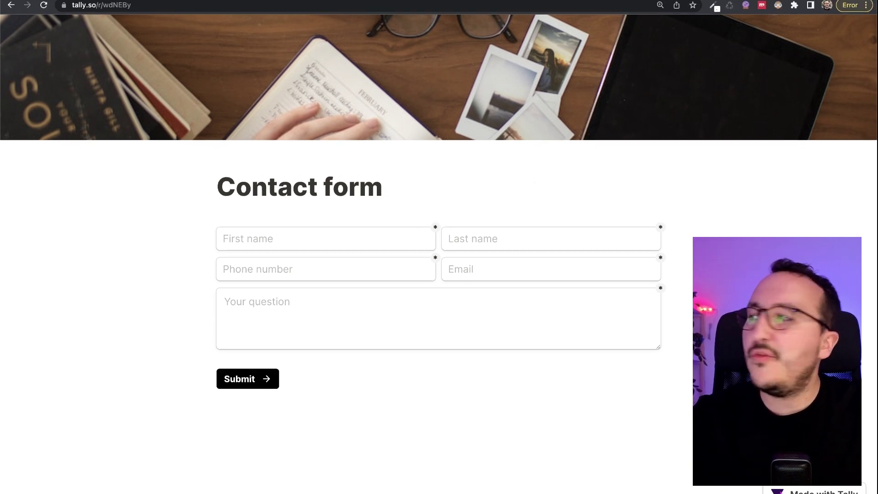
click(106, 14)
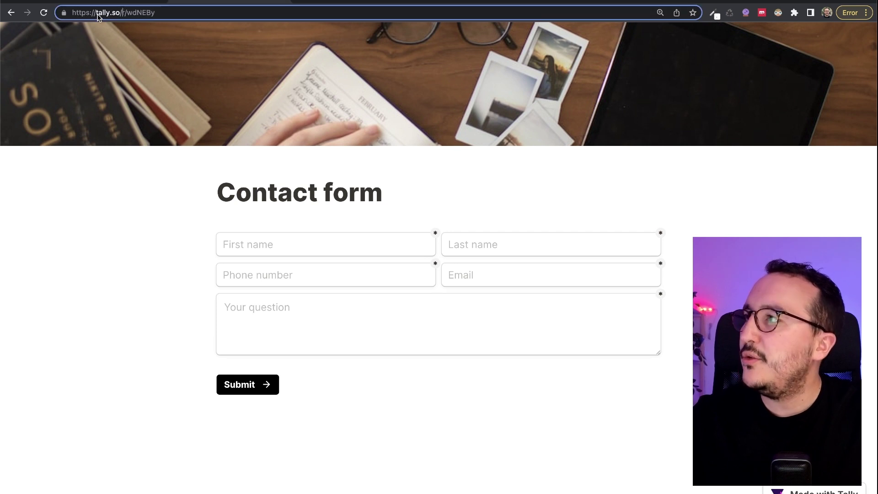
triple_click(103, 13)
click(220, 202)
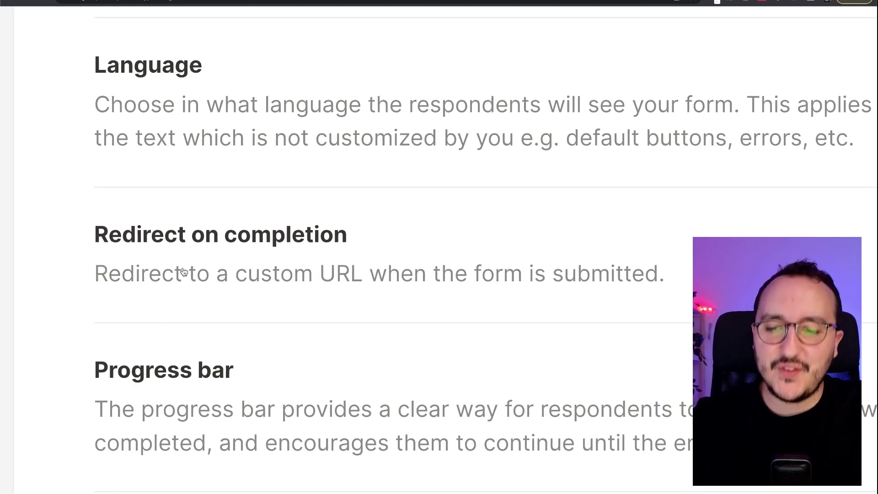
- Switch on Self email notifications for new submissions, leaving Redirect on completion off
click(661, 257)
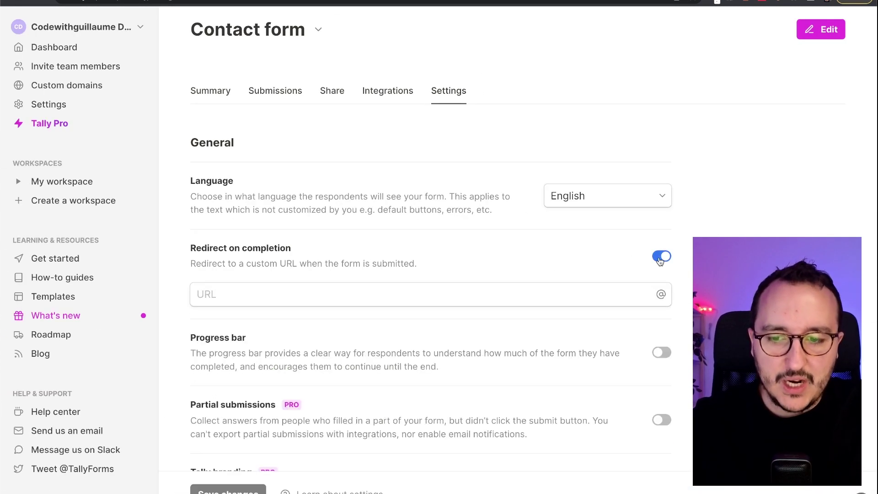
click(433, 297)
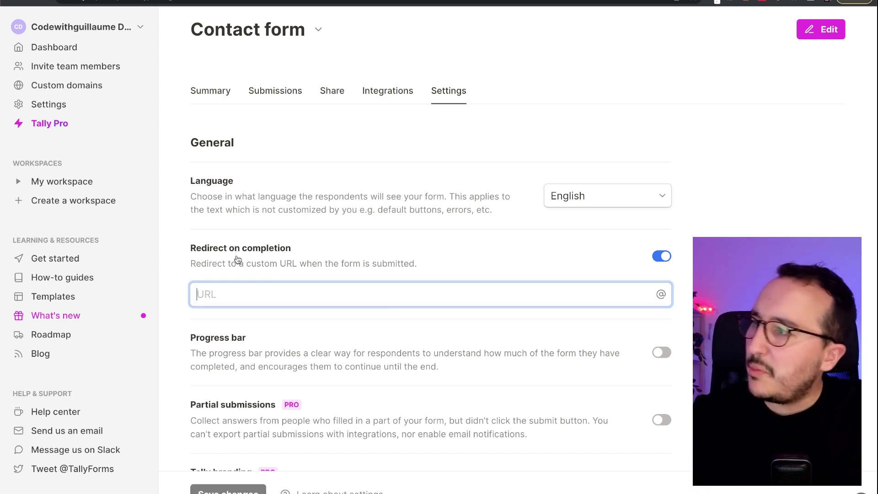
click(665, 257)
scroll(516, 281, down, 7)
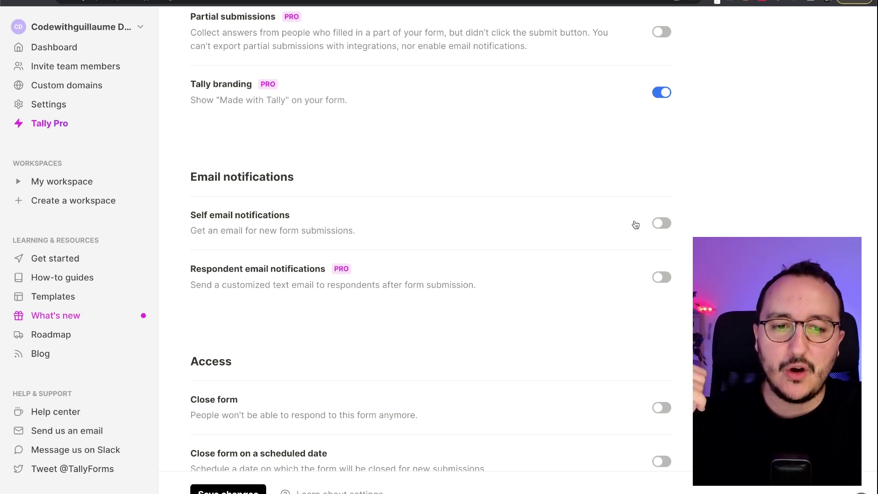
click(659, 223)
scroll(554, 233, down, 3)
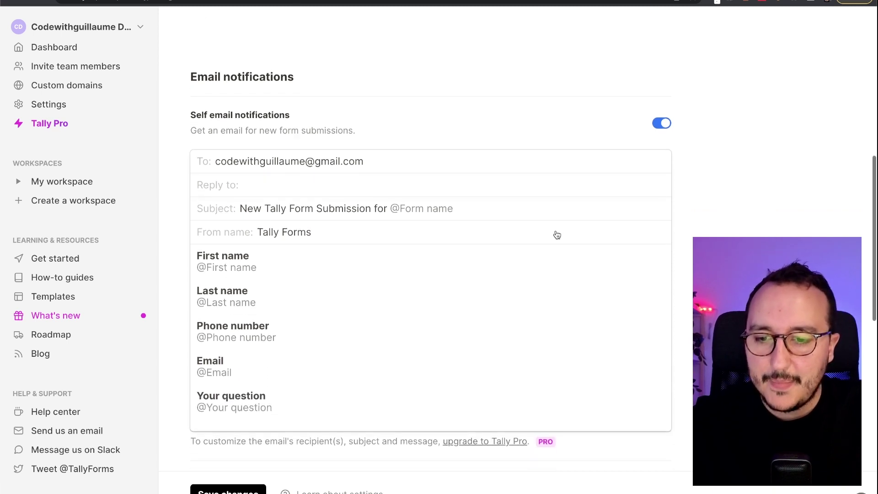